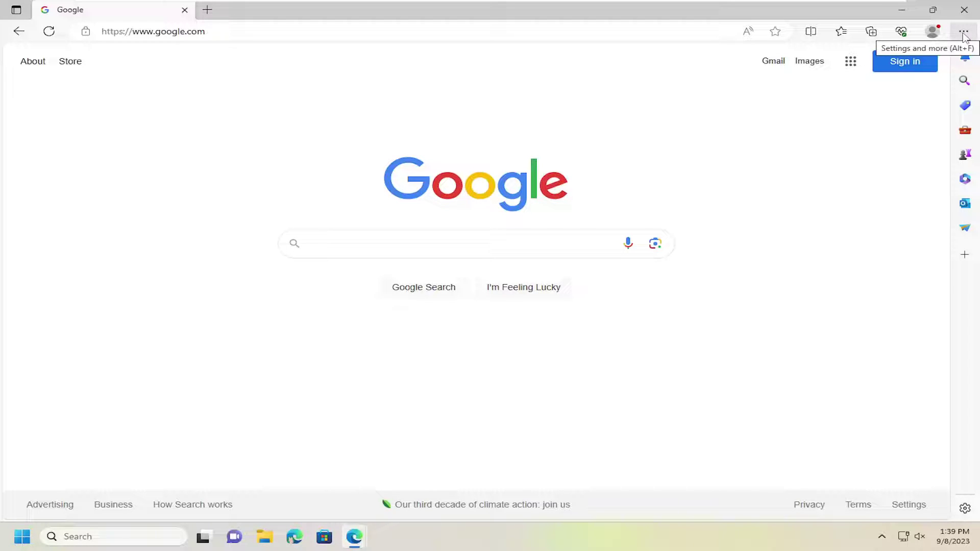
{"action": "left_click", "coordinate": [968, 37]}
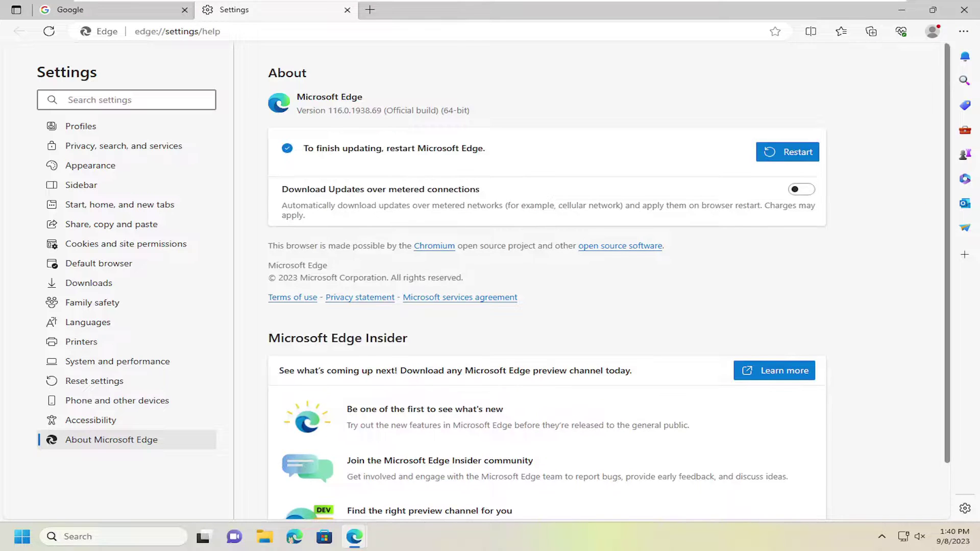
{"action": "mouse_move", "coordinate": [309, 110]}
{"action": "left_mouse_down"}
{"action": "mouse_move", "coordinate": [449, 110]}
{"action": "mouse_move", "coordinate": [402, 148]}
{"action": "left_mouse_up"}
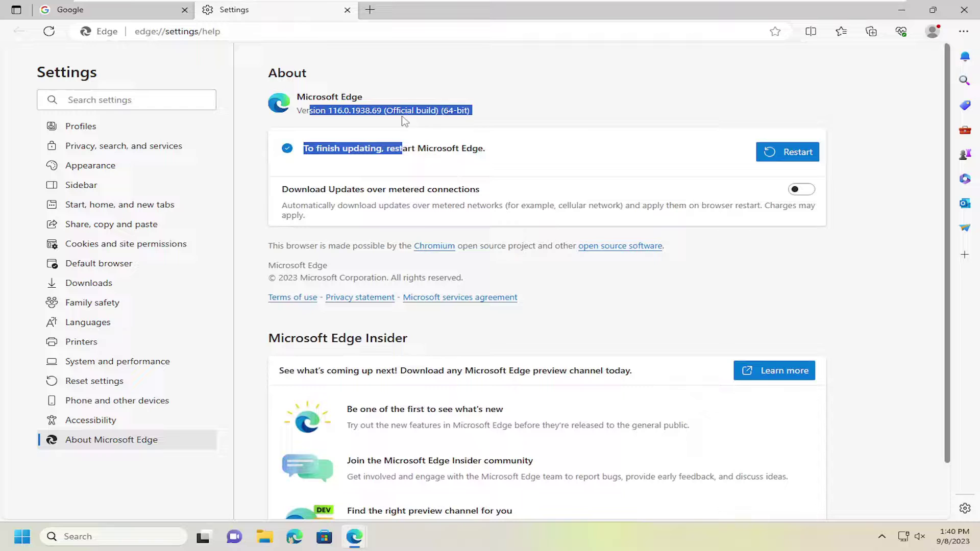
{"action": "left_click", "coordinate": [403, 148]}
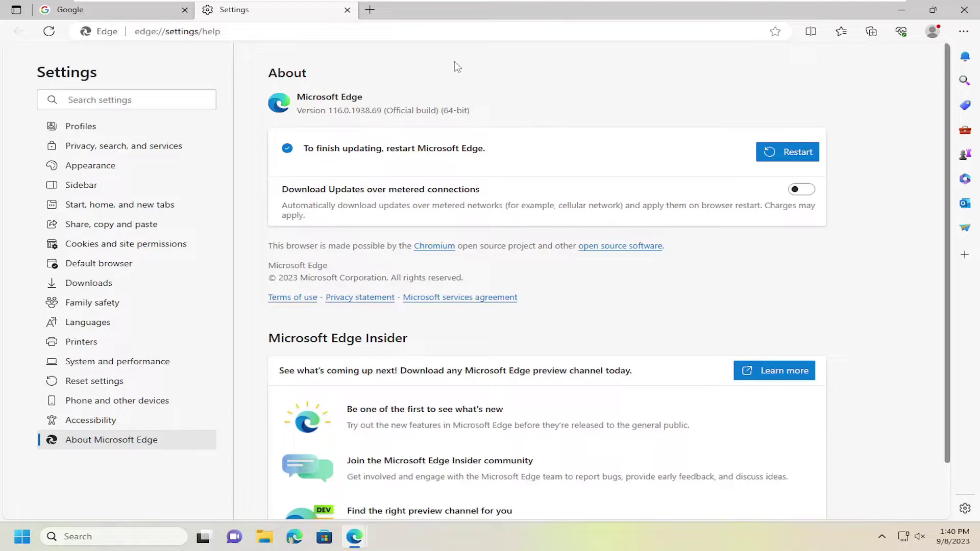
{"action": "left_click", "coordinate": [347, 9]}
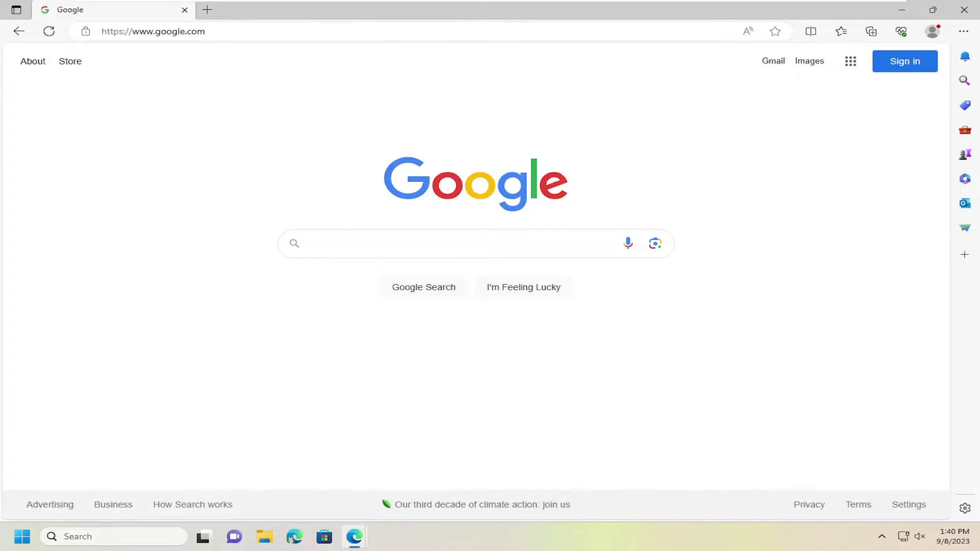